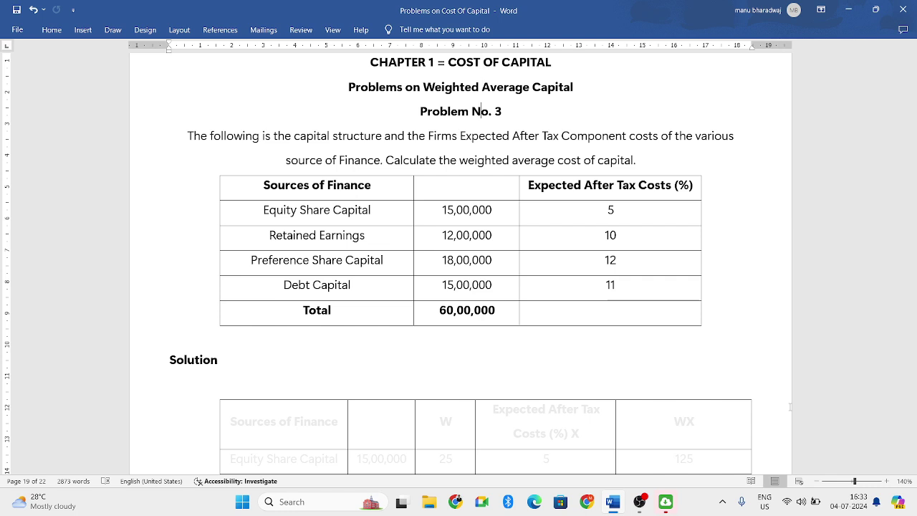
Change the solution table's header row text to black and enter "Values" as the blank second column's heading.
click(467, 183)
click(174, 380)
key(Down)
key(Down)
key(Down)
key(Down)
key(Down)
key(Down)
key(Down)
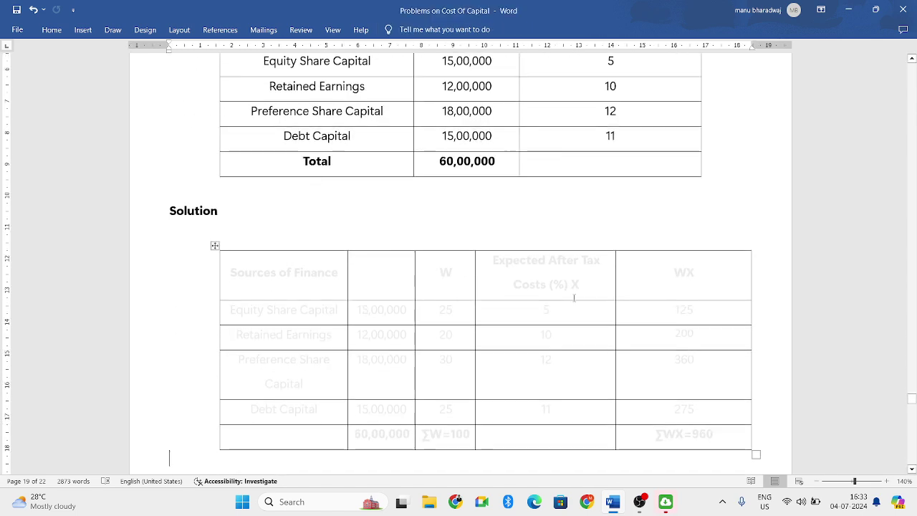
drag(304, 272, 666, 288)
click(669, 321)
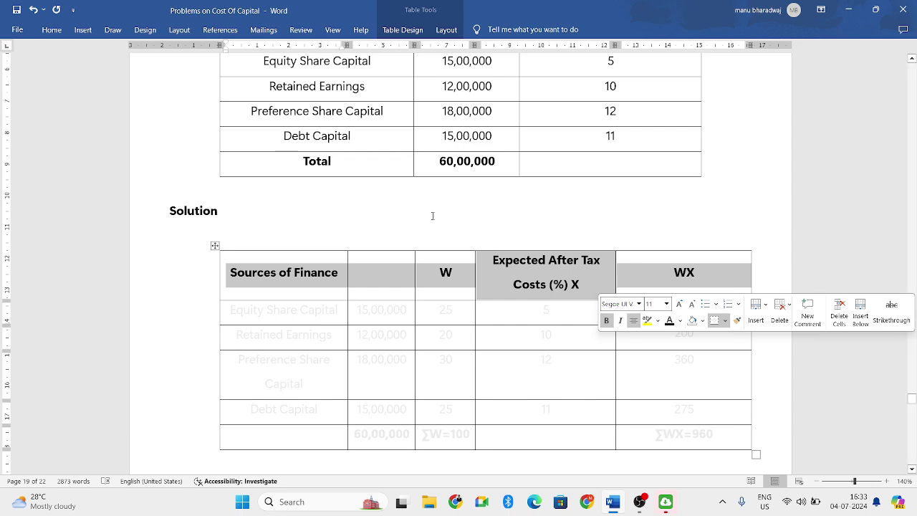
click(401, 265)
text(Values)
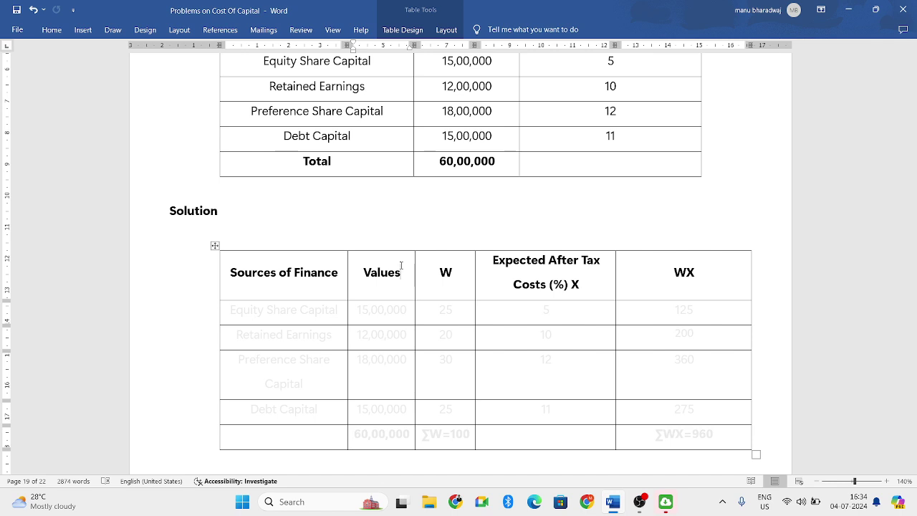
Change the font colour of the entries below the Sources of Finance and Values headings in the solution table to black.
click(287, 307)
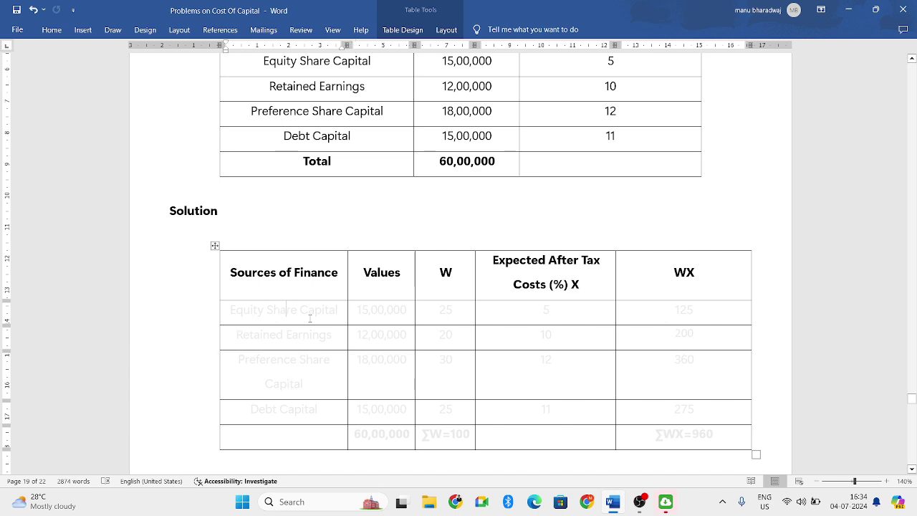
drag(310, 318, 337, 433)
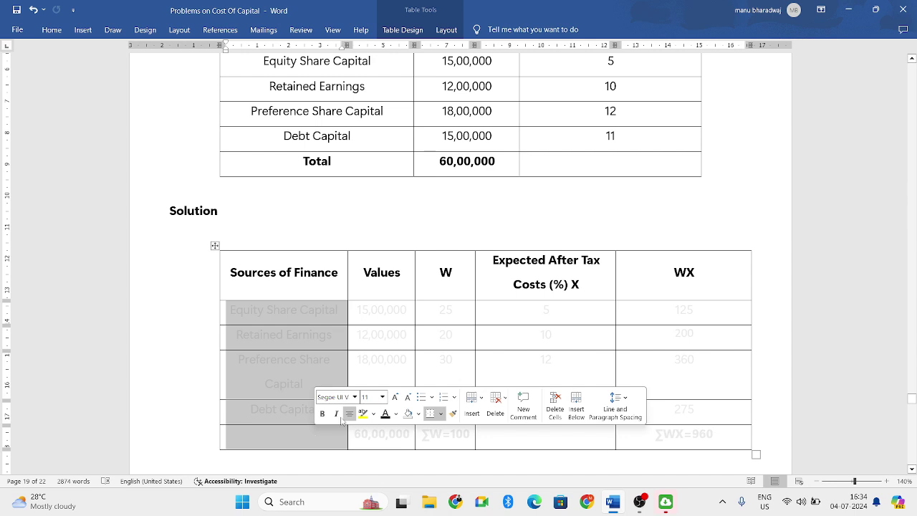
click(389, 417)
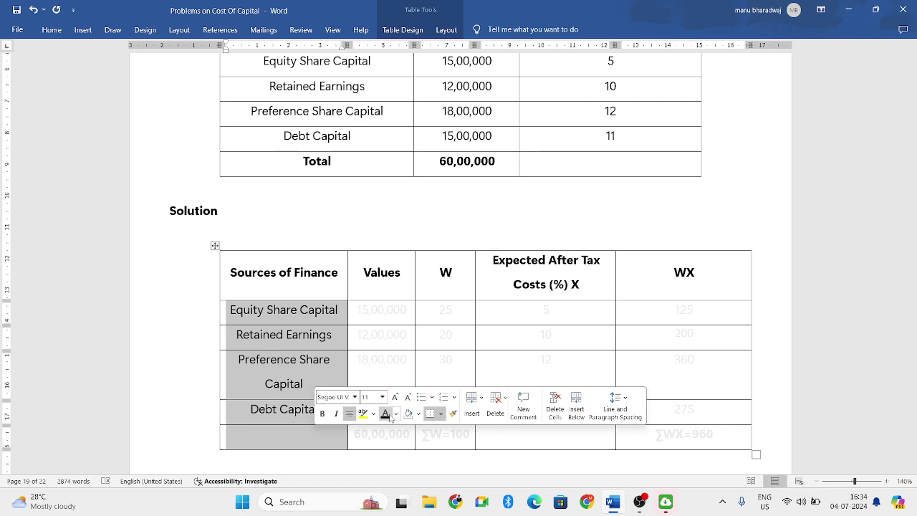
click(393, 310)
shift+click(382, 434)
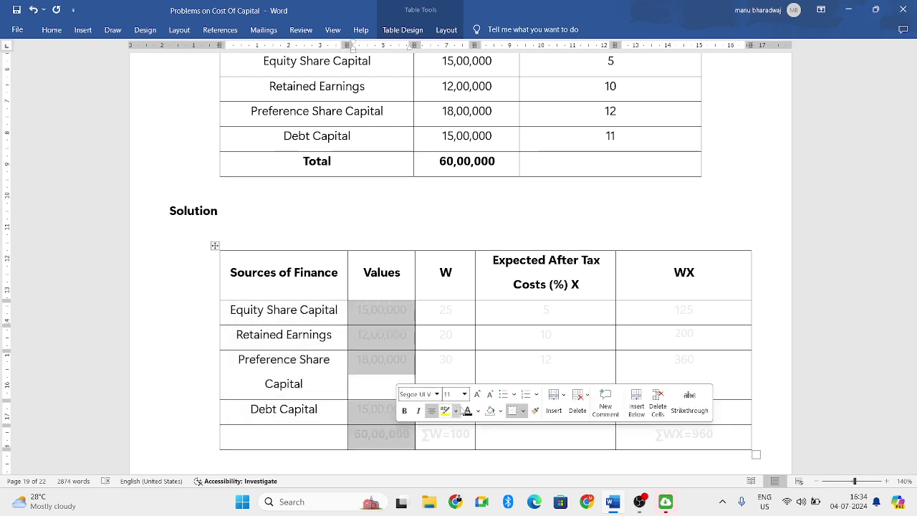
click(467, 410)
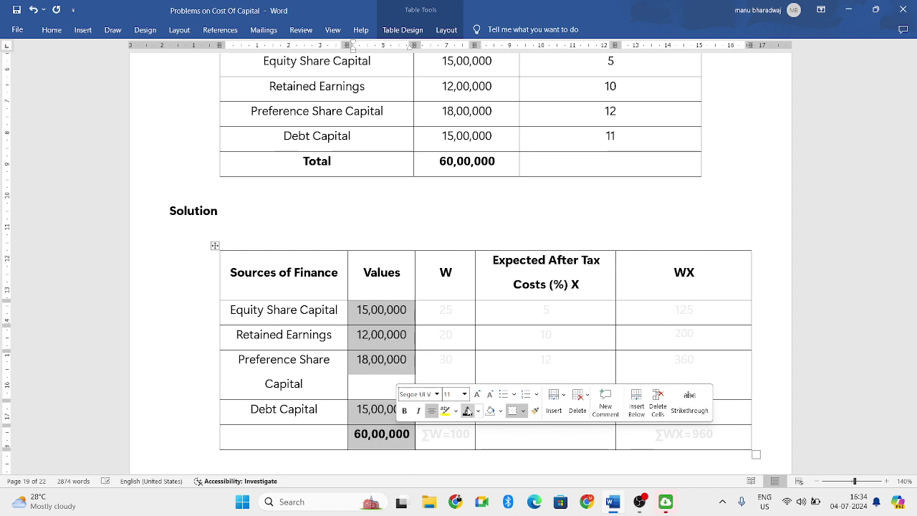
Examine the individual capital amounts in the solution table's Values column against their total.
click(385, 317)
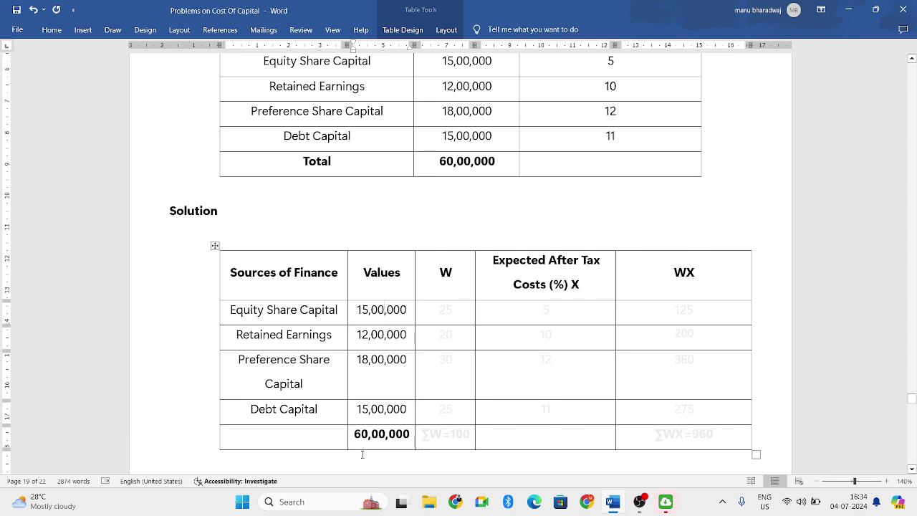
drag(400, 422, 361, 319)
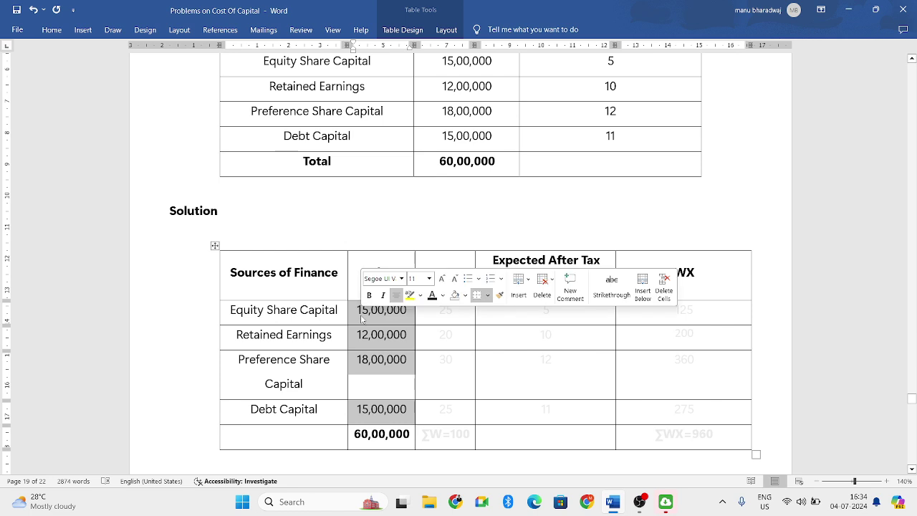
drag(389, 450, 410, 450)
triple_click(393, 449)
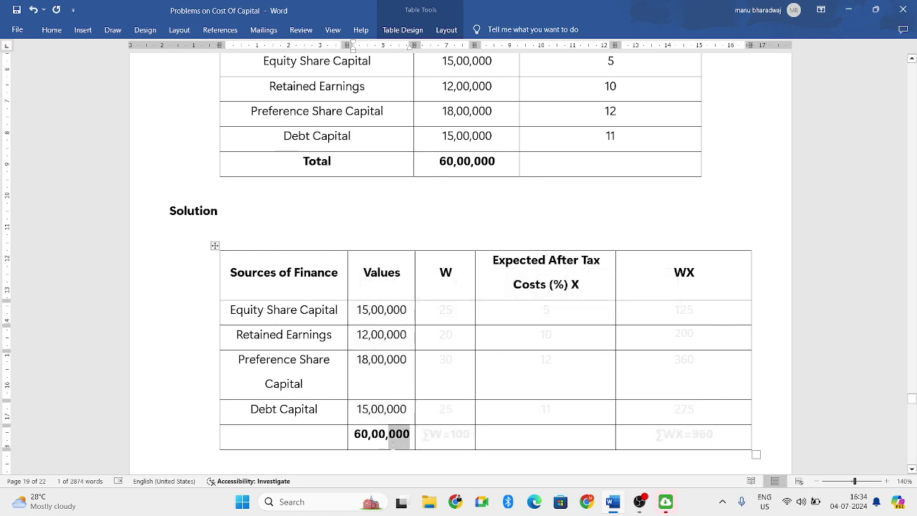
click(393, 450)
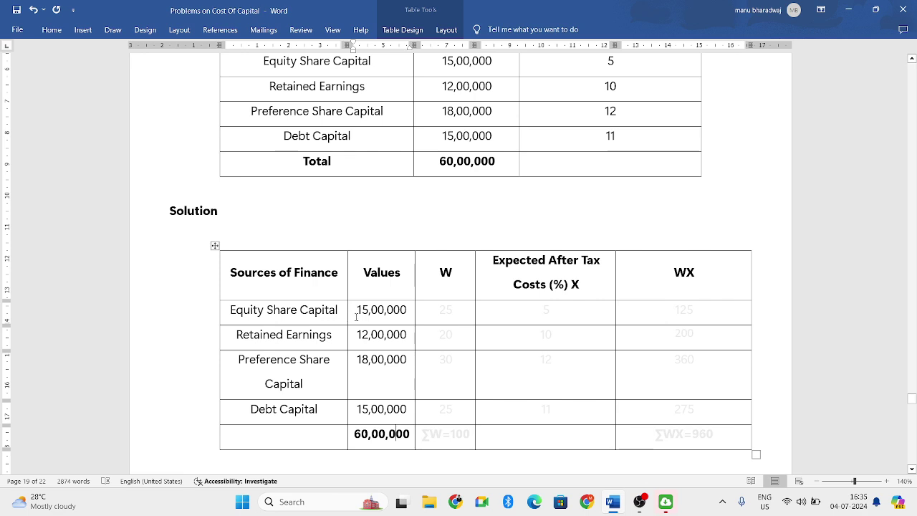
drag(356, 316, 407, 315)
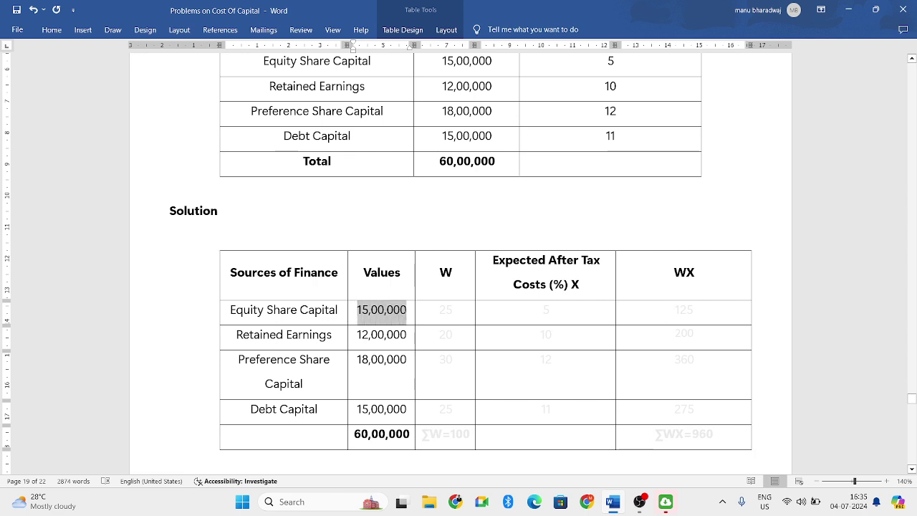
click(368, 438)
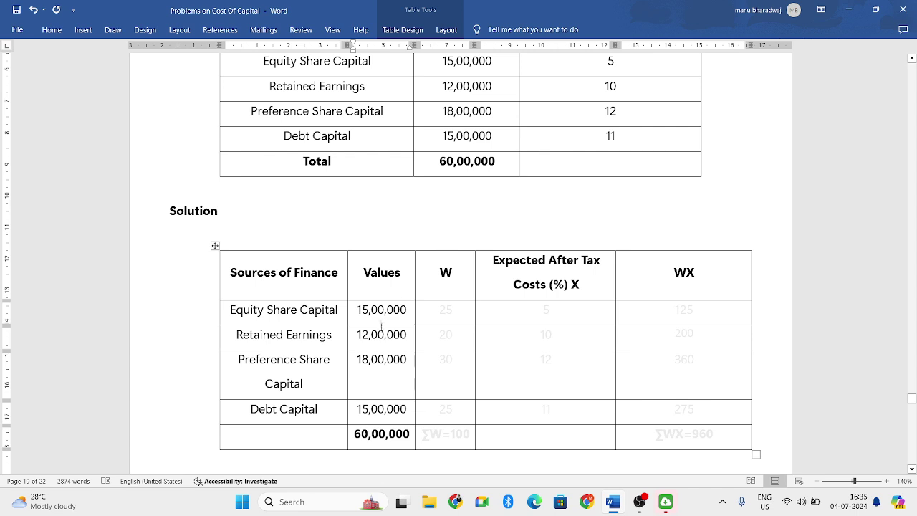
drag(357, 307, 384, 448)
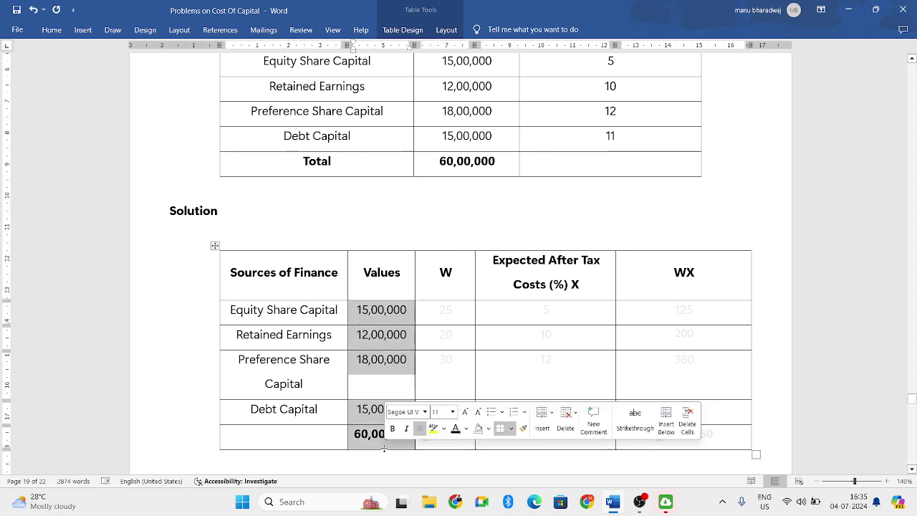
Change the font colour of the W column weights for equity share capital, retained earnings and preference share capital to black.
click(434, 320)
drag(436, 315, 454, 317)
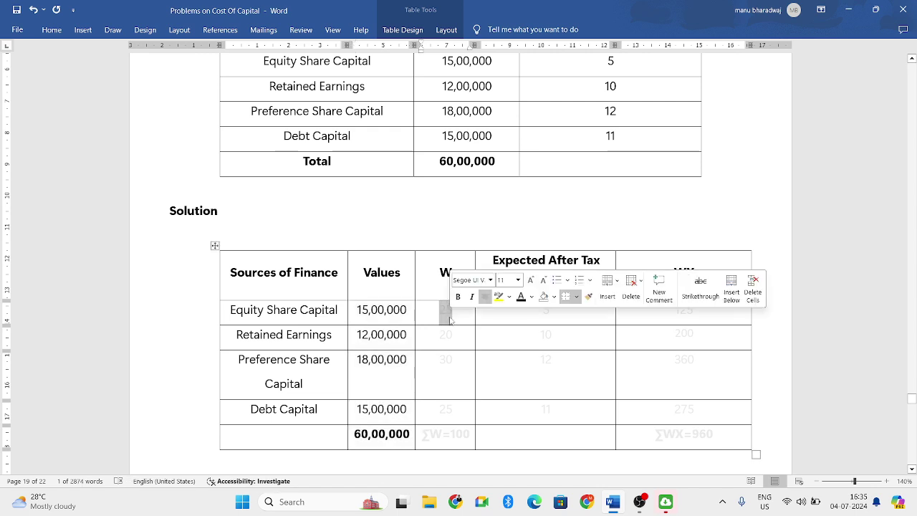
click(521, 296)
triple_click(399, 341)
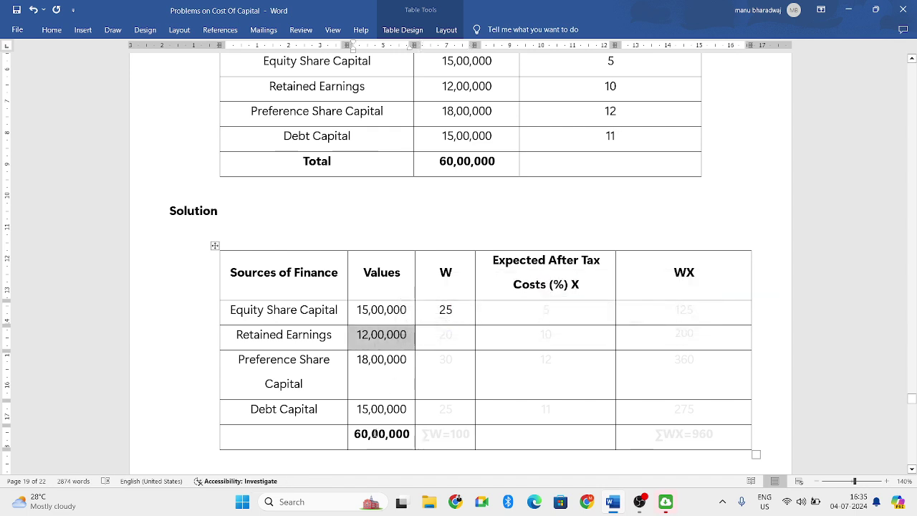
drag(374, 434, 385, 434)
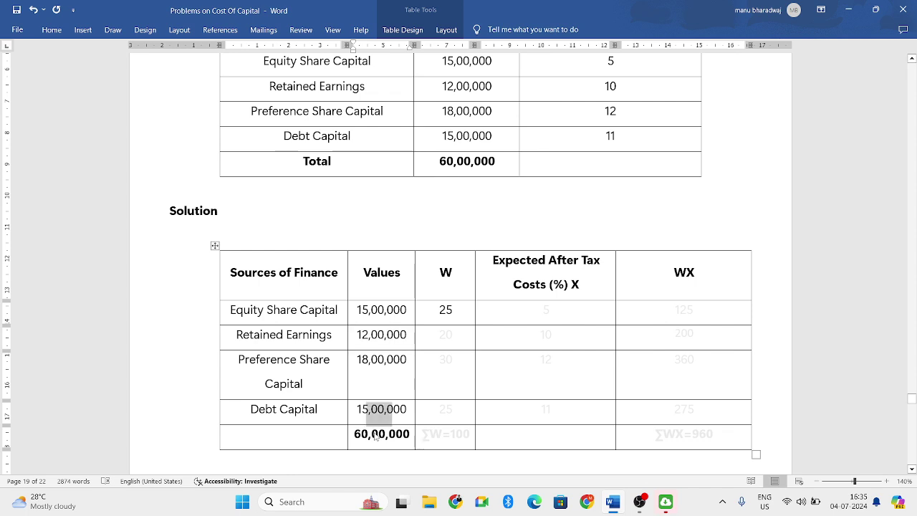
double_click(440, 338)
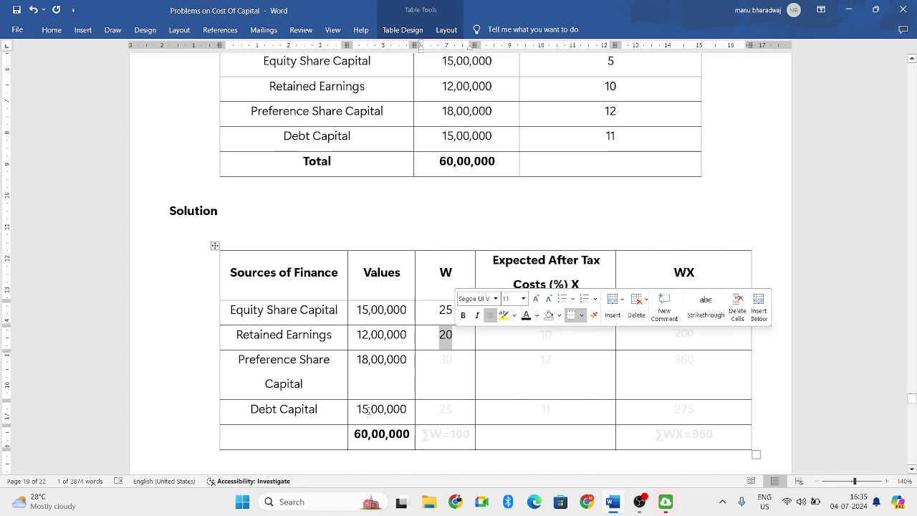
click(409, 380)
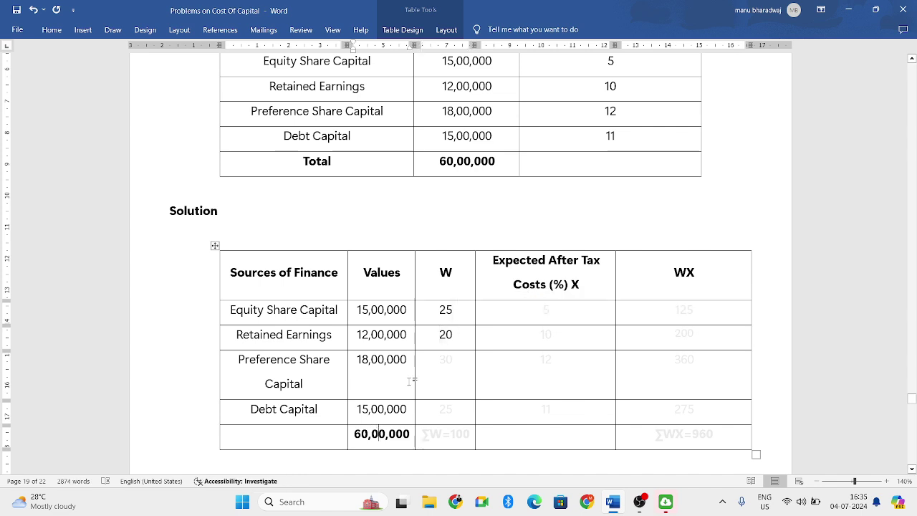
double_click(440, 360)
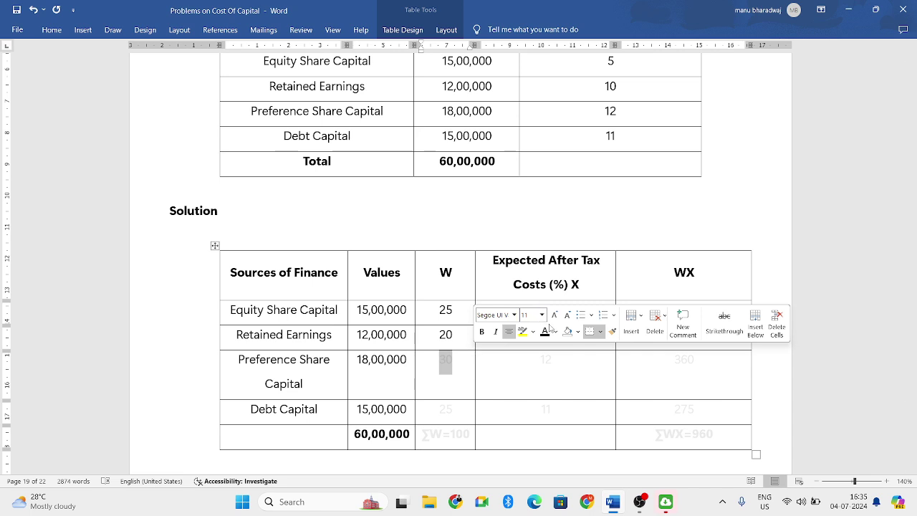
click(544, 333)
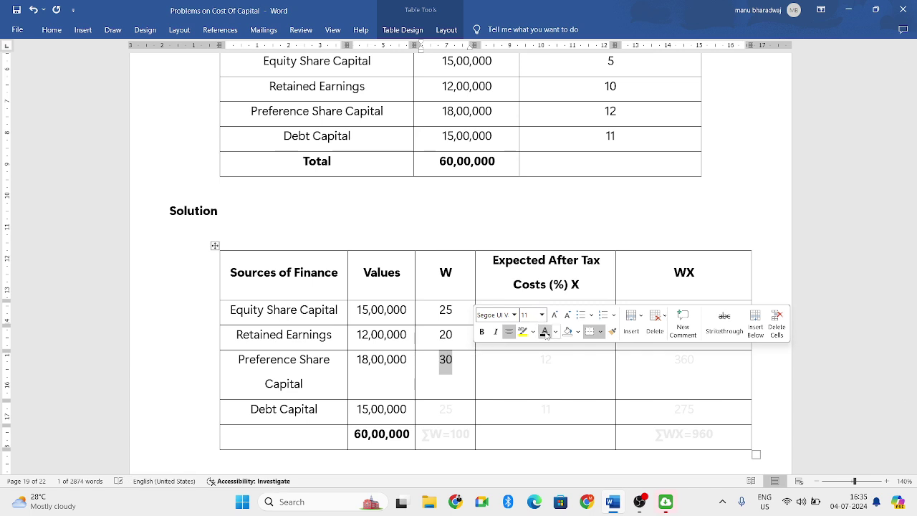
Change the font colour of the Debt Capital weight and the ∑W total in the W column to black.
double_click(382, 412)
drag(371, 434, 384, 434)
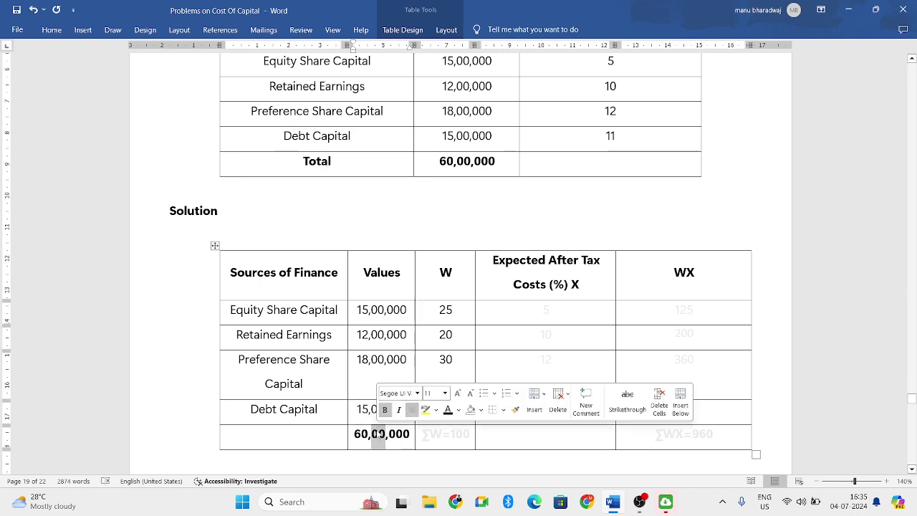
click(422, 427)
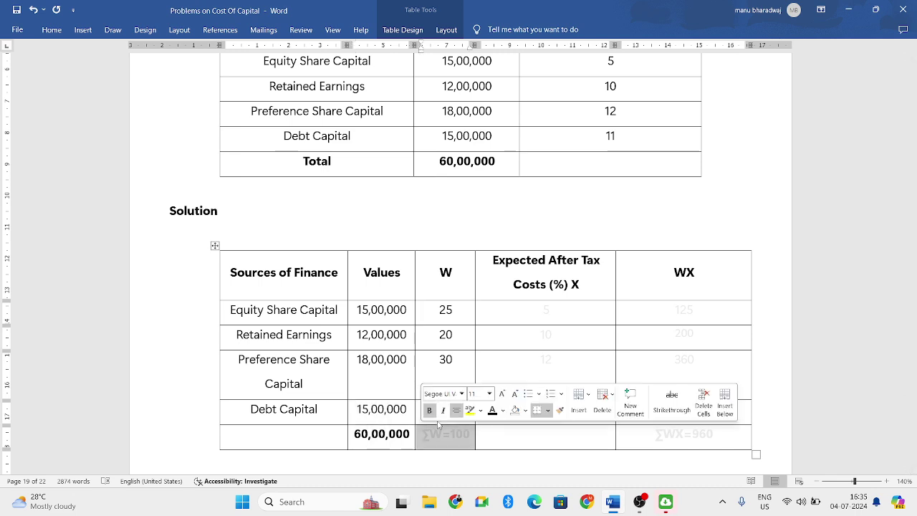
drag(432, 432, 434, 411)
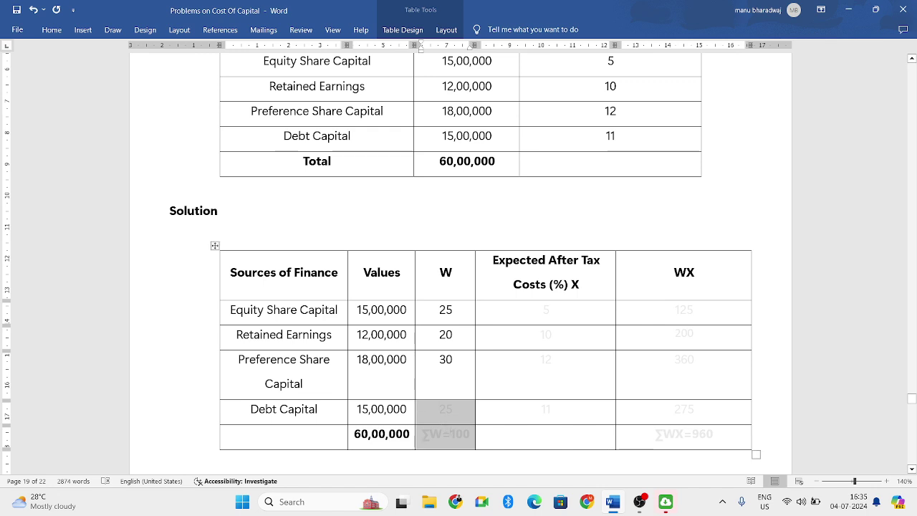
click(464, 444)
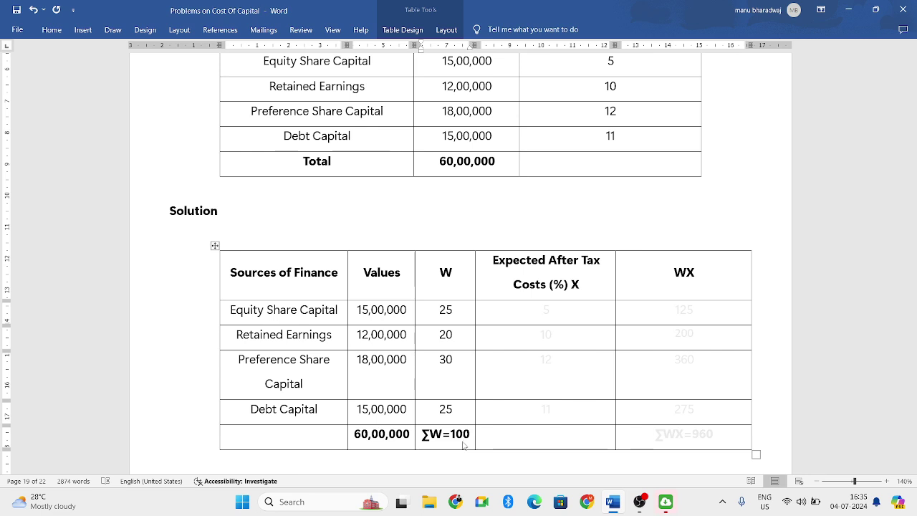
Change the font colour of the four cost percentages in the solution table's Expected After Tax Costs (%) X column to black.
drag(541, 313, 543, 412)
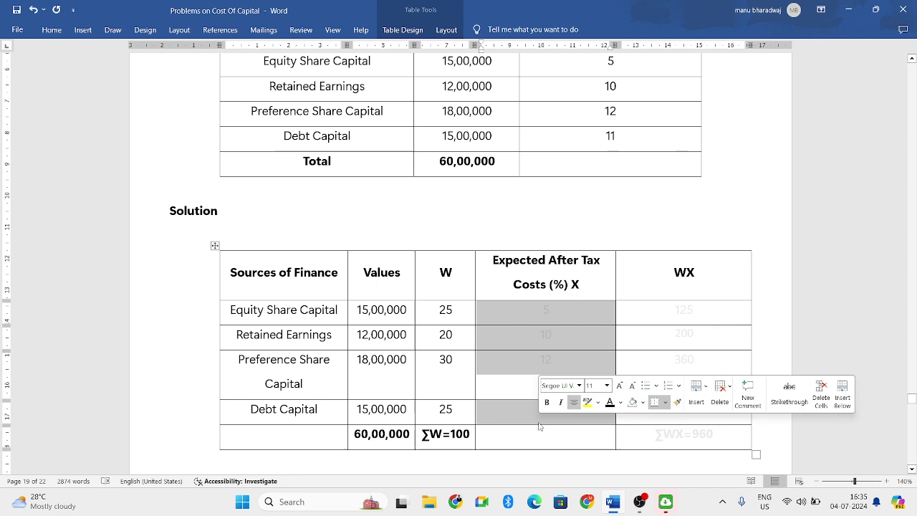
click(610, 402)
click(580, 322)
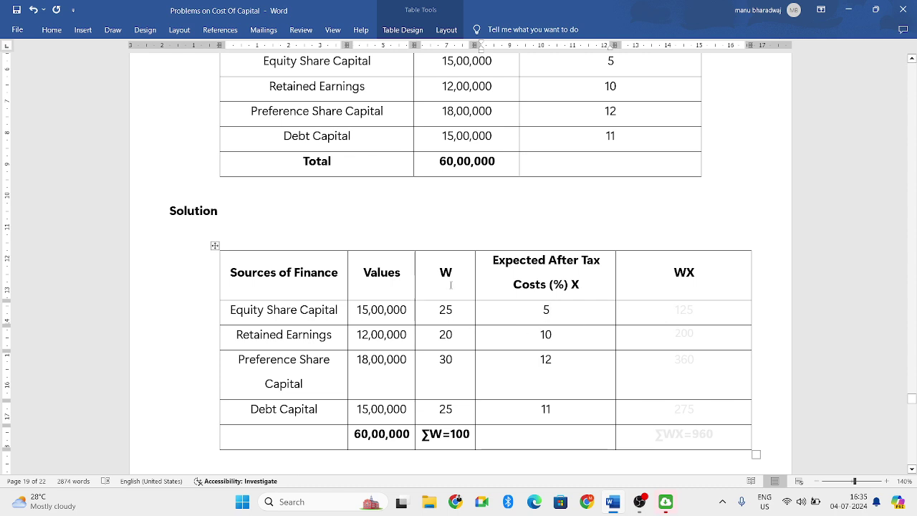
Shade the whole W and Expected After Tax Costs (%) X columns of the solution table light grey.
drag(445, 272, 513, 443)
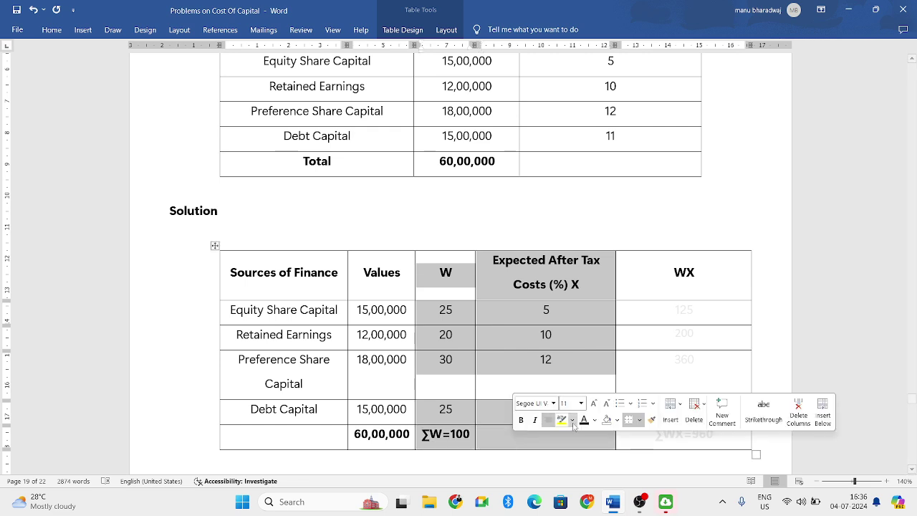
click(615, 421)
click(604, 369)
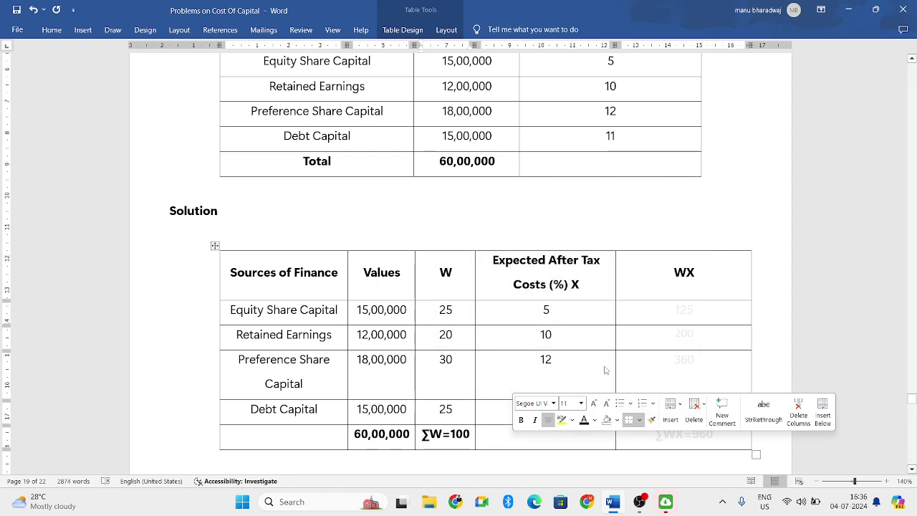
click(610, 330)
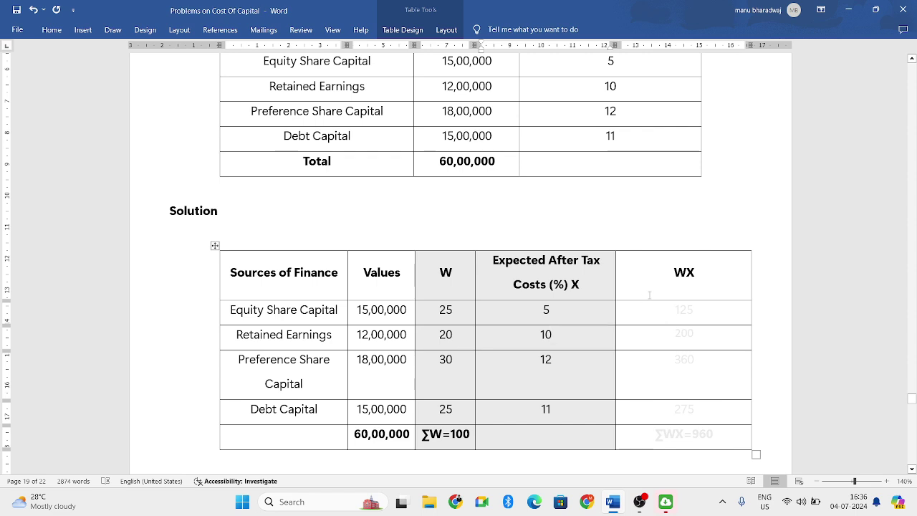
Change the font colour of the Equity Share Capital entry in the WX column to black.
double_click(656, 290)
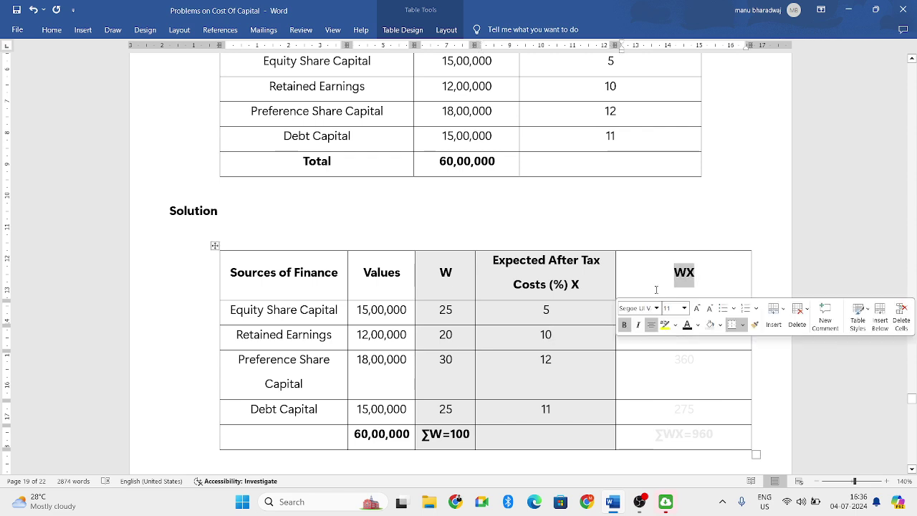
click(665, 366)
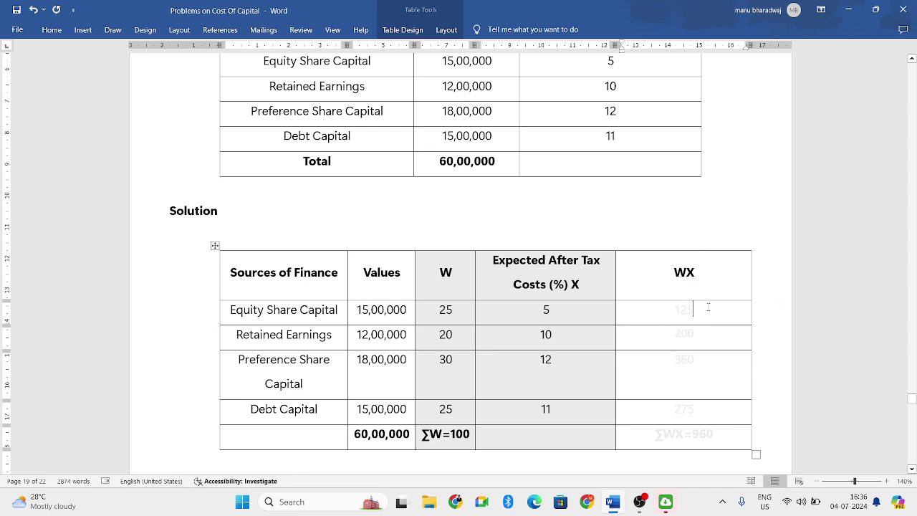
mouse_move(693, 309)
mouse_down()
mouse_move(679, 310)
mouse_move(703, 318)
mouse_up()
click(678, 323)
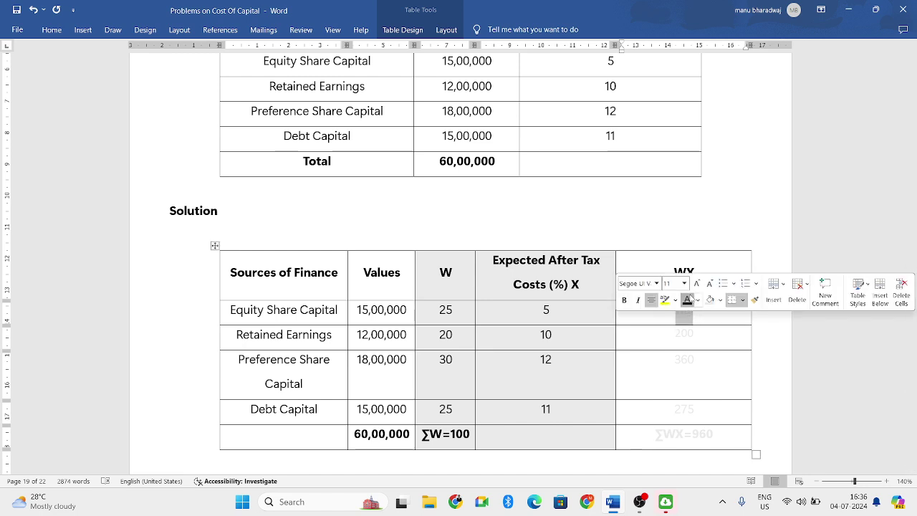
click(686, 299)
click(668, 343)
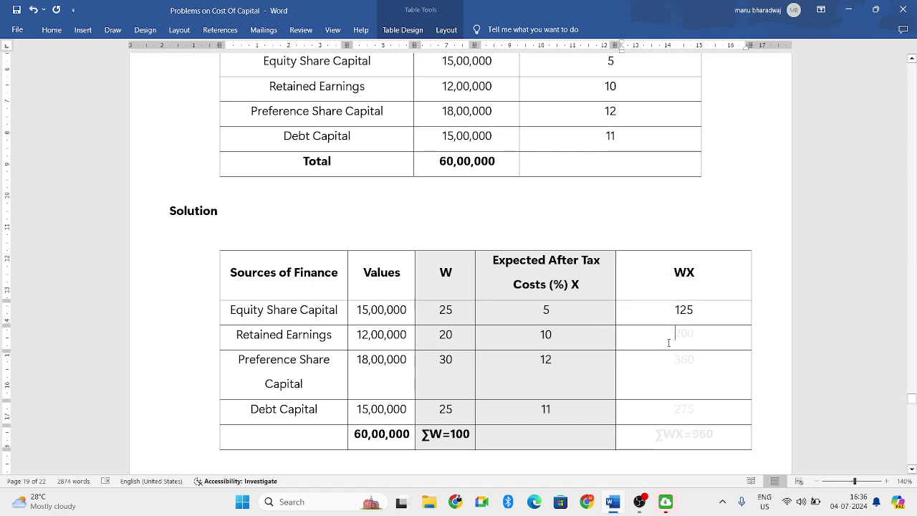
Change the font colour of the Retained Earnings, Preference Share Capital and Debt Capital entries in the WX column to black.
drag(668, 343, 699, 359)
click(687, 315)
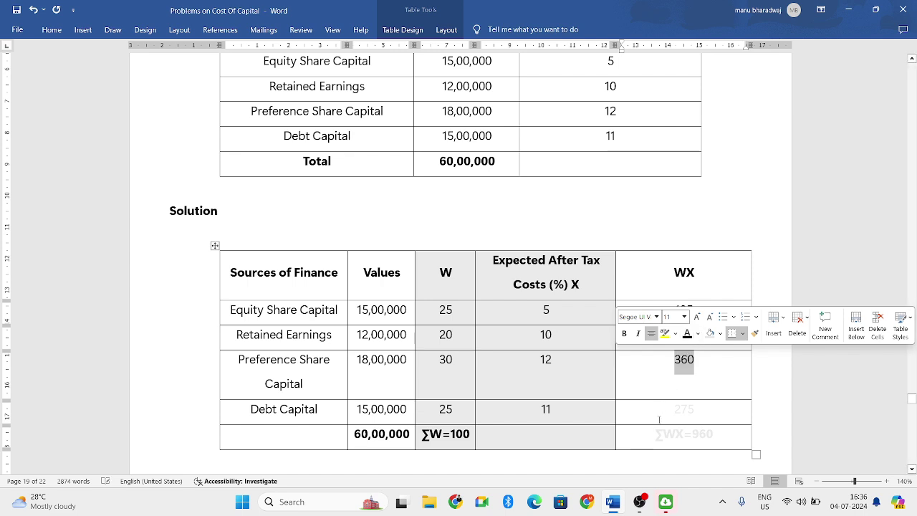
drag(672, 409, 707, 409)
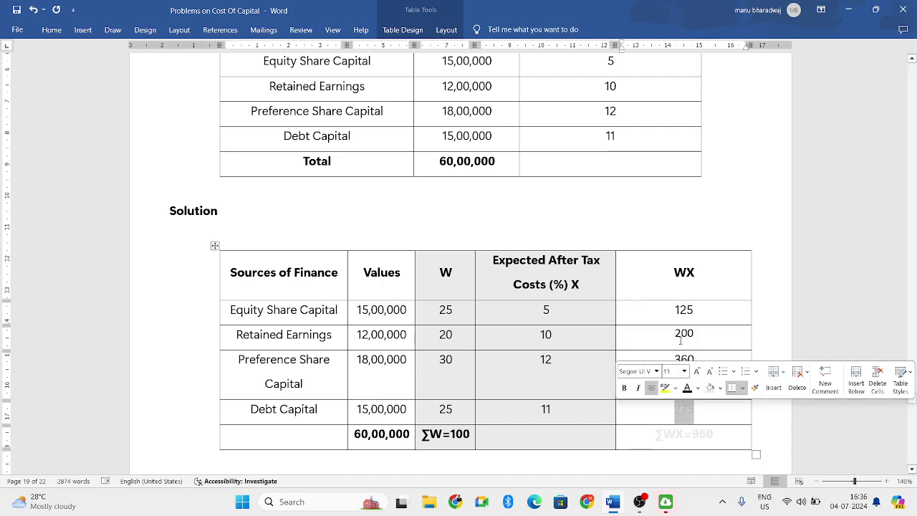
click(687, 388)
click(677, 414)
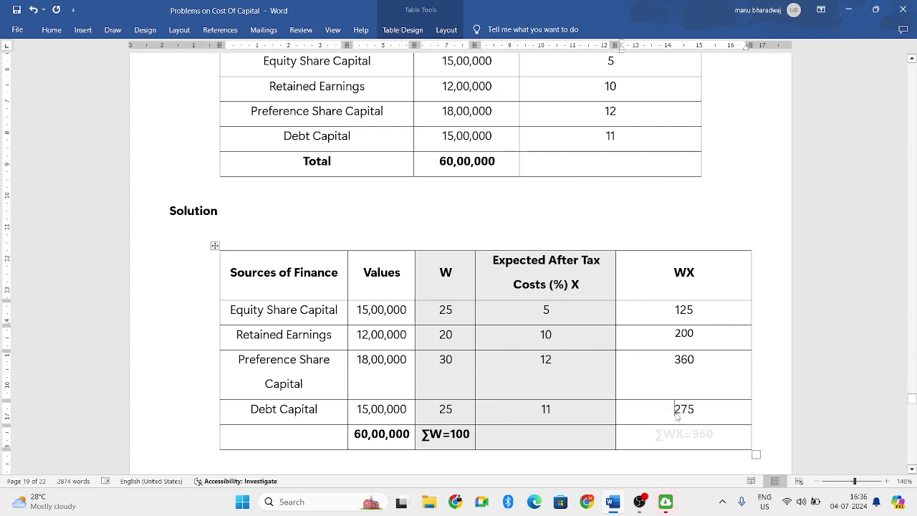
Change the font colour of the ∑WX total in the solution table's last row to black and save the document.
drag(658, 321, 713, 435)
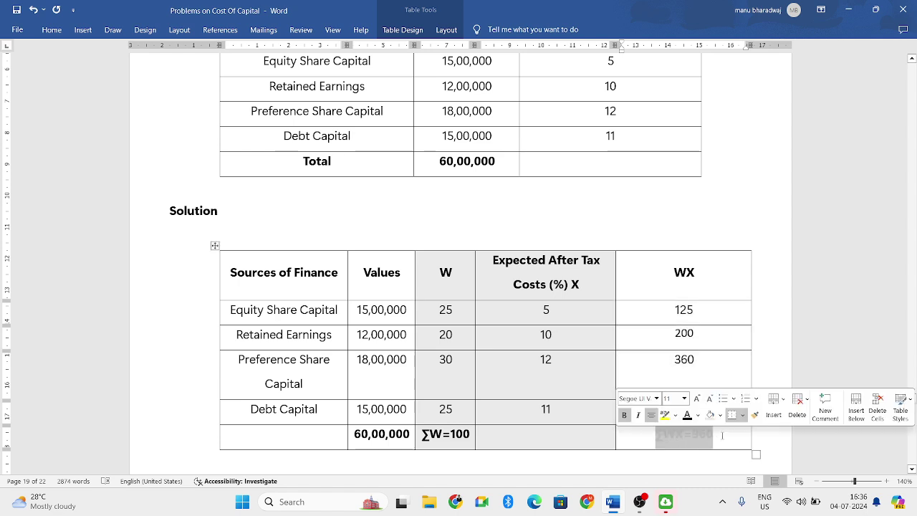
click(687, 414)
click(684, 443)
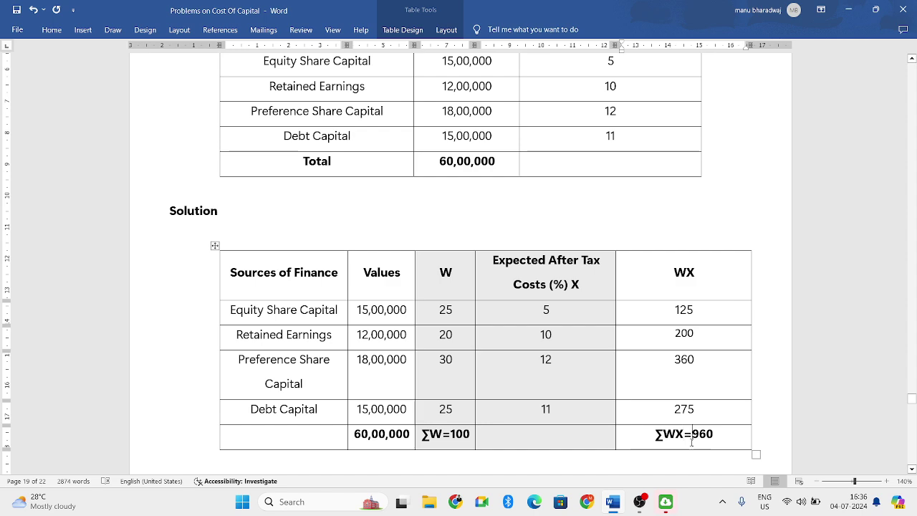
key(ctrl+s)
Change the font colour of the Weighted Average Cost of Capital heading and all its calculation lines below the solution table to black.
key(Down)
key(Down)
key(Down)
key(Down)
key(Down)
key(Down)
key(Down)
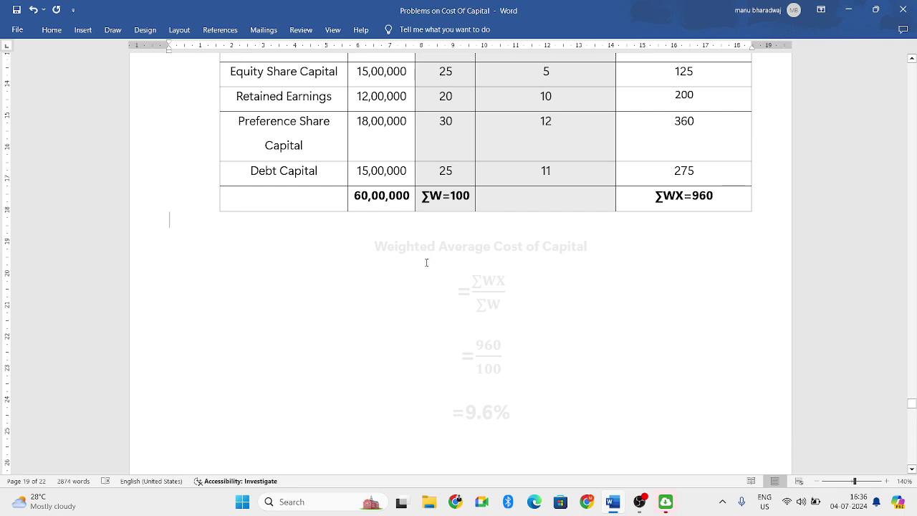
shift+click(526, 382)
shift+click(526, 401)
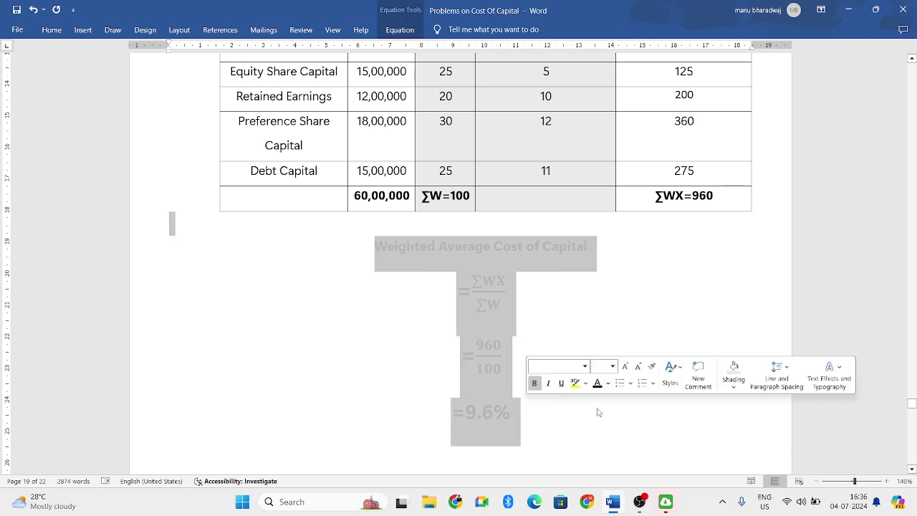
click(597, 385)
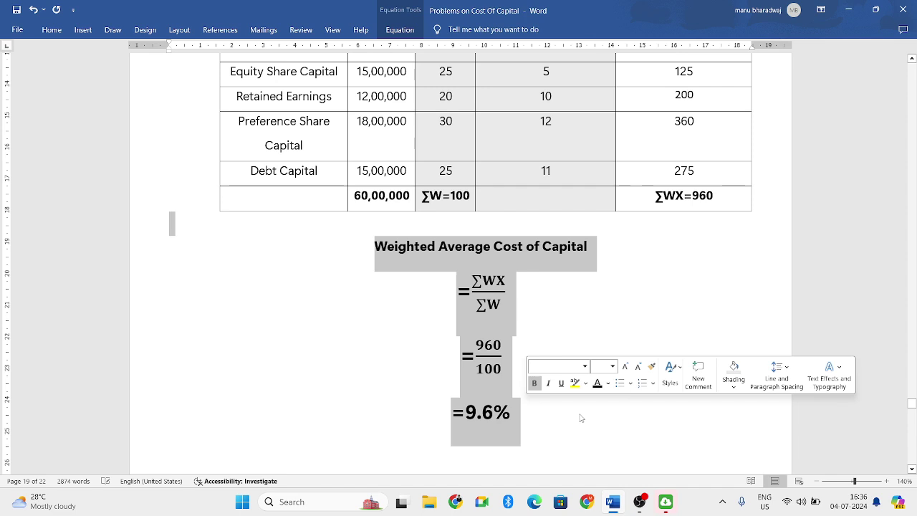
click(582, 413)
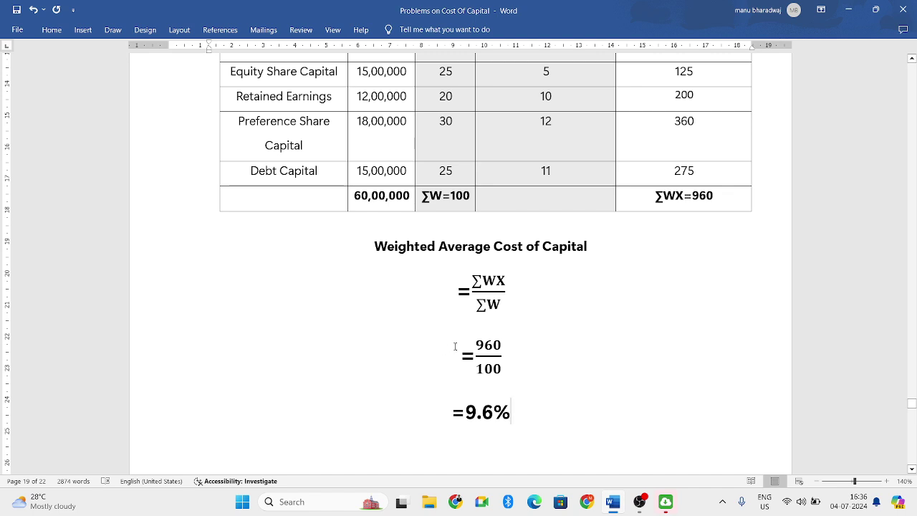
Highlight the final =9.6% line of the Weighted Average Cost of Capital calculation in yellow and save the document.
drag(458, 346, 505, 373)
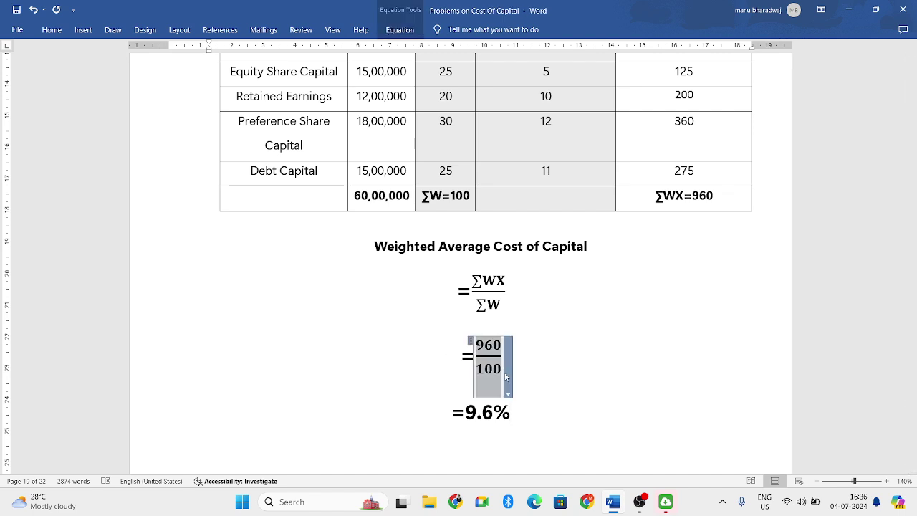
click(517, 380)
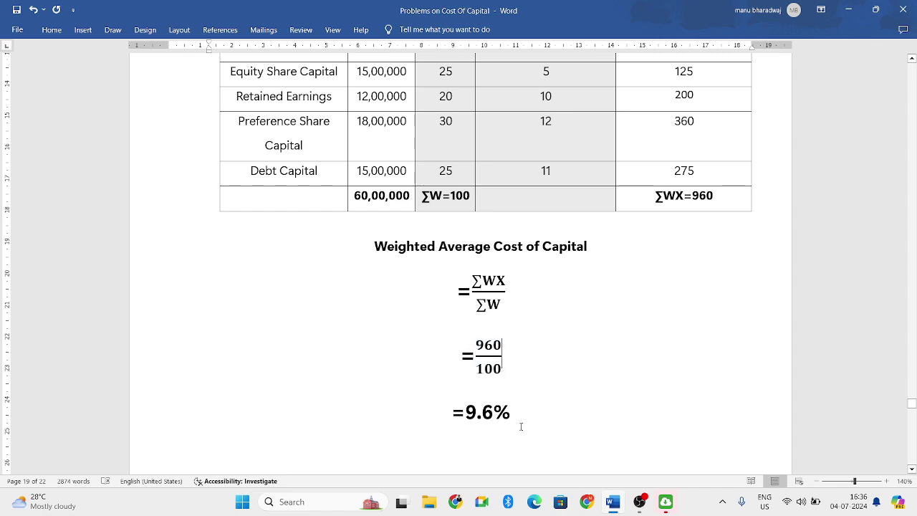
drag(521, 427, 420, 436)
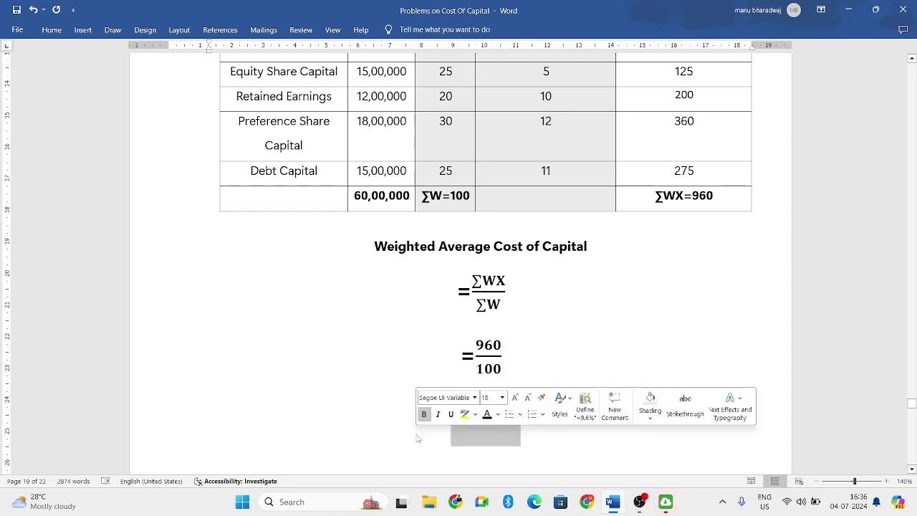
click(464, 415)
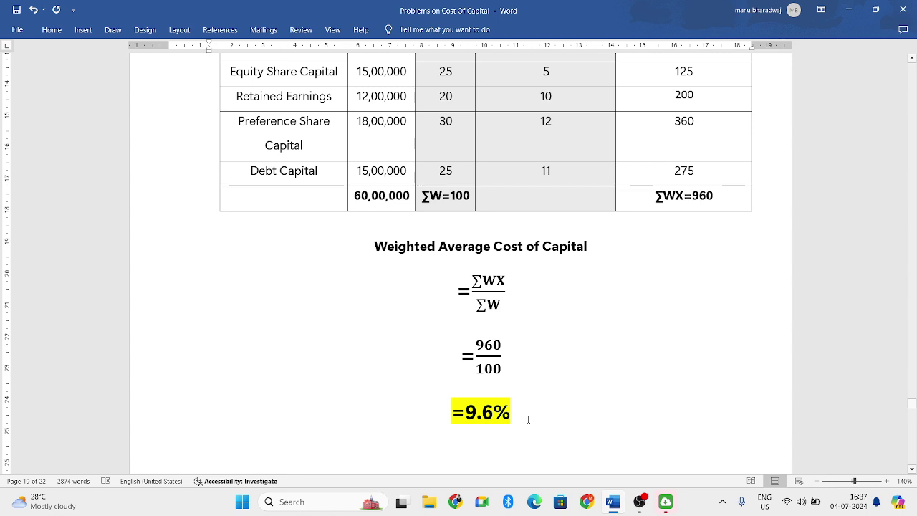
key(ctrl+s)
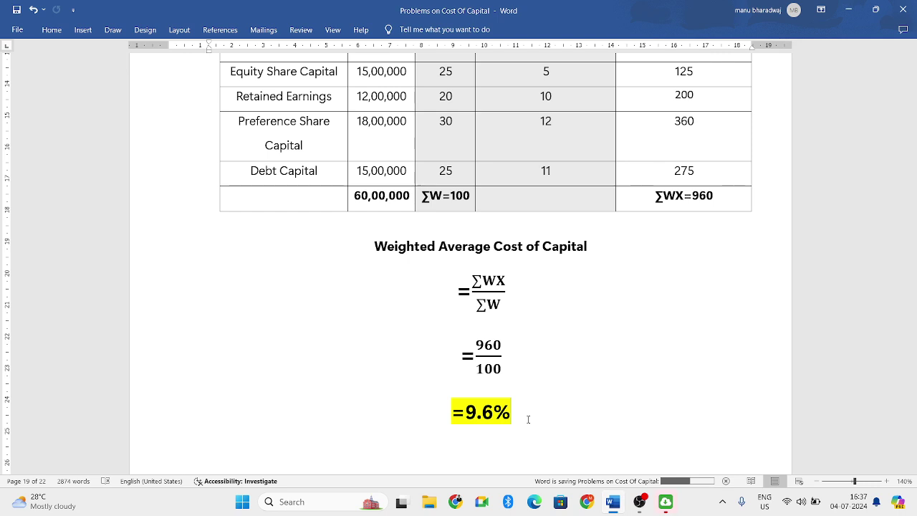